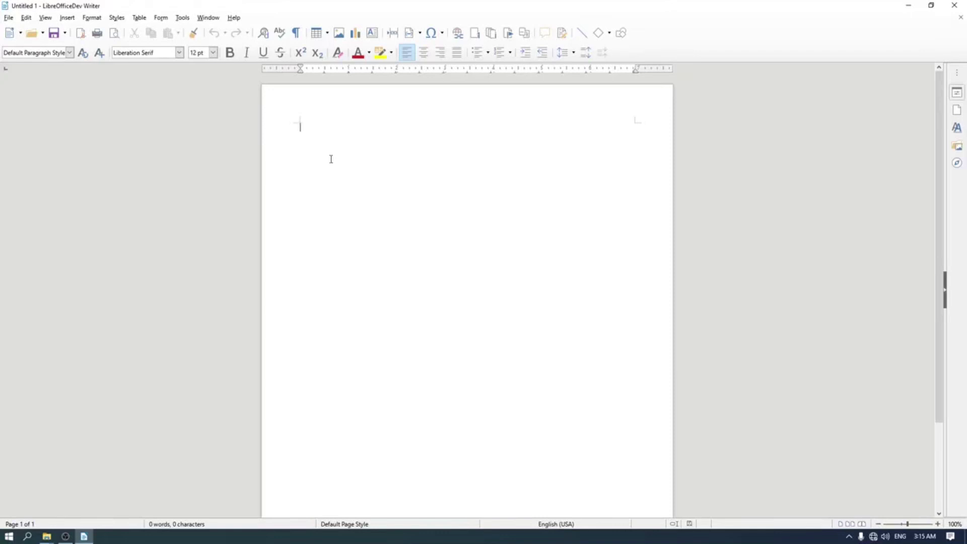
Step: Save the blank document in Documents as 'dokumen libreoffice' in ODF Text Document format
click(10, 19)
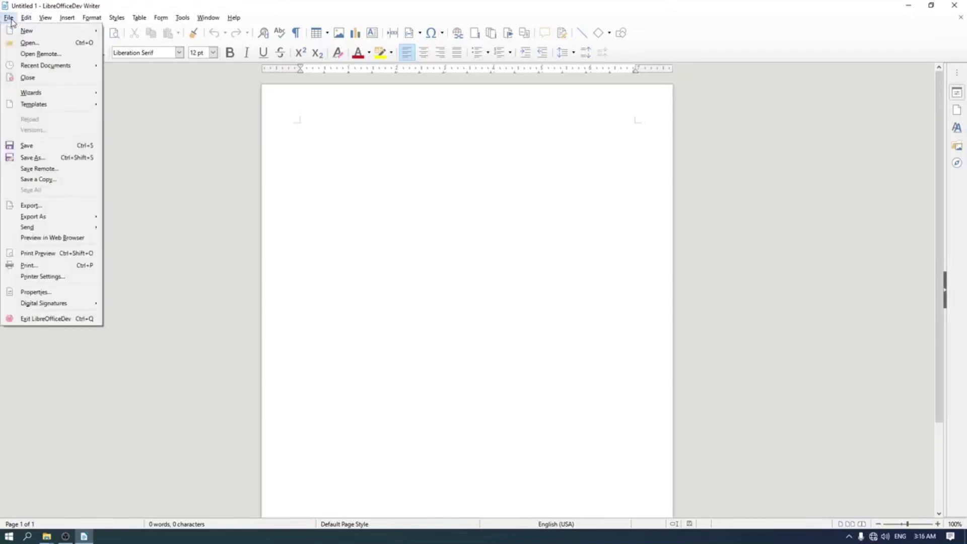
click(65, 157)
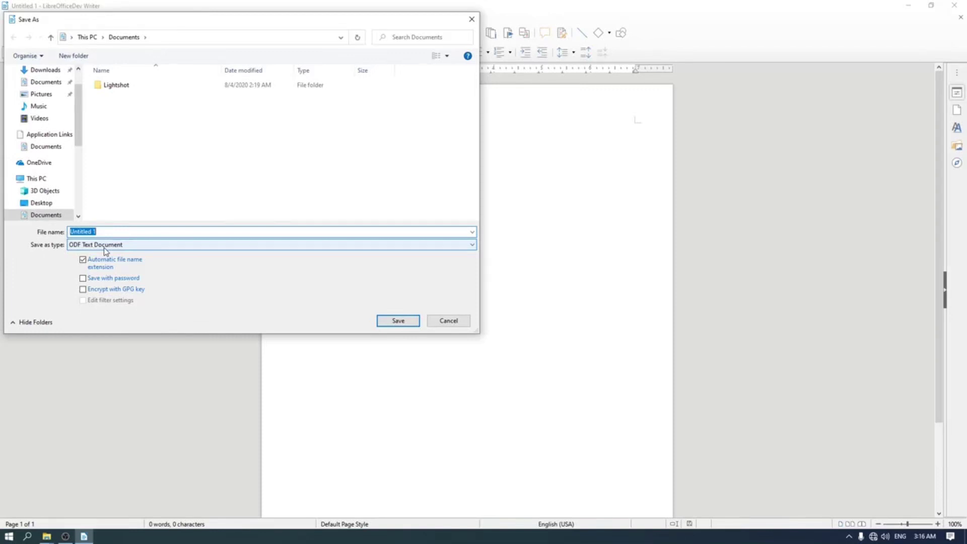
text(dokumen libreoffice)
click(398, 321)
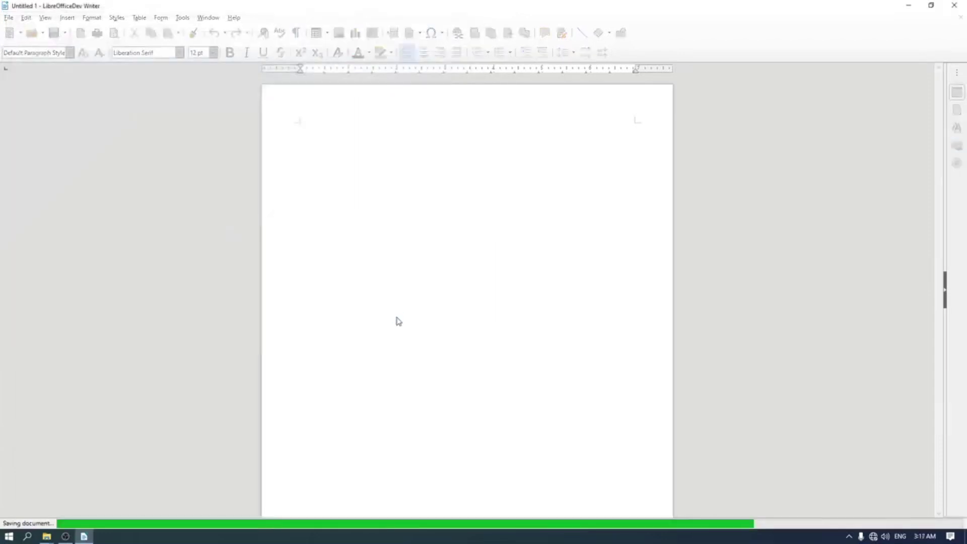
click(46, 535)
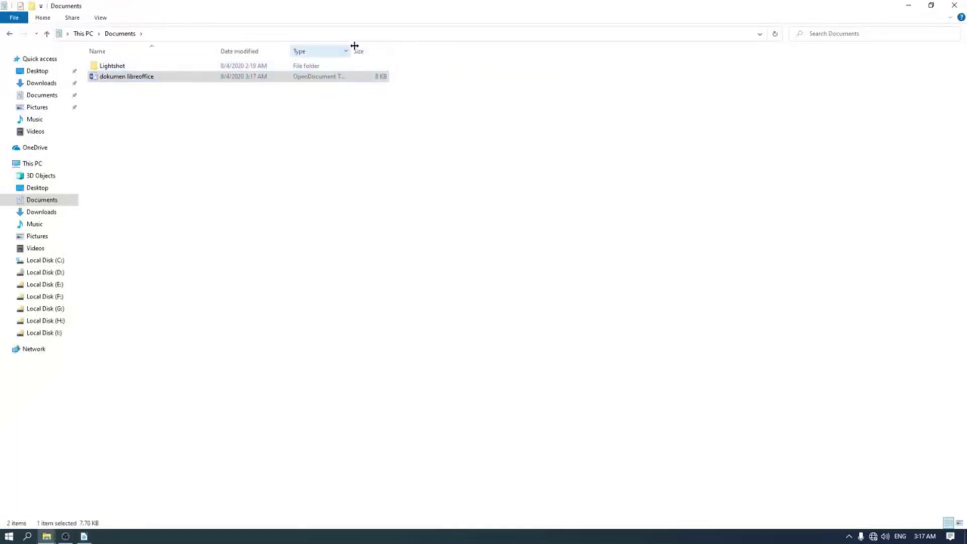
drag(351, 51, 420, 51)
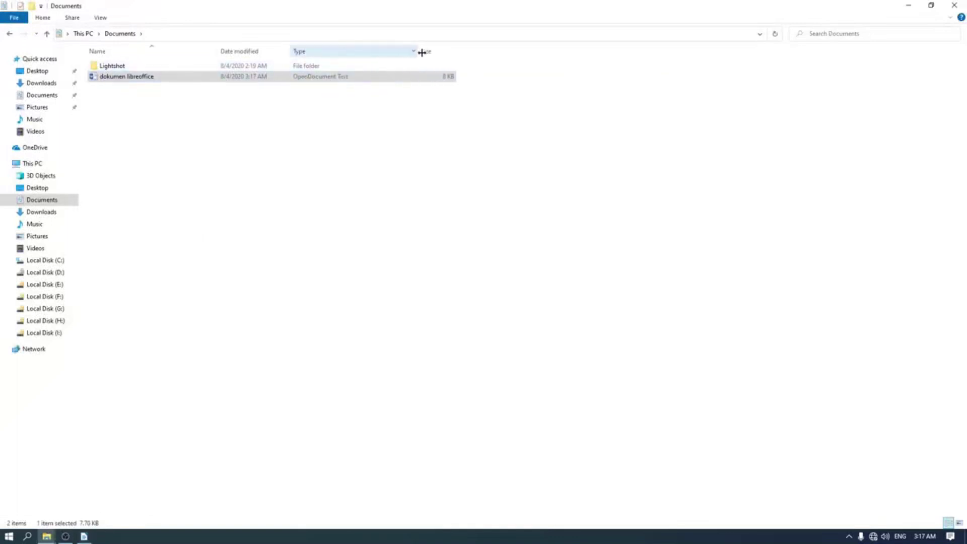
double_click(343, 80)
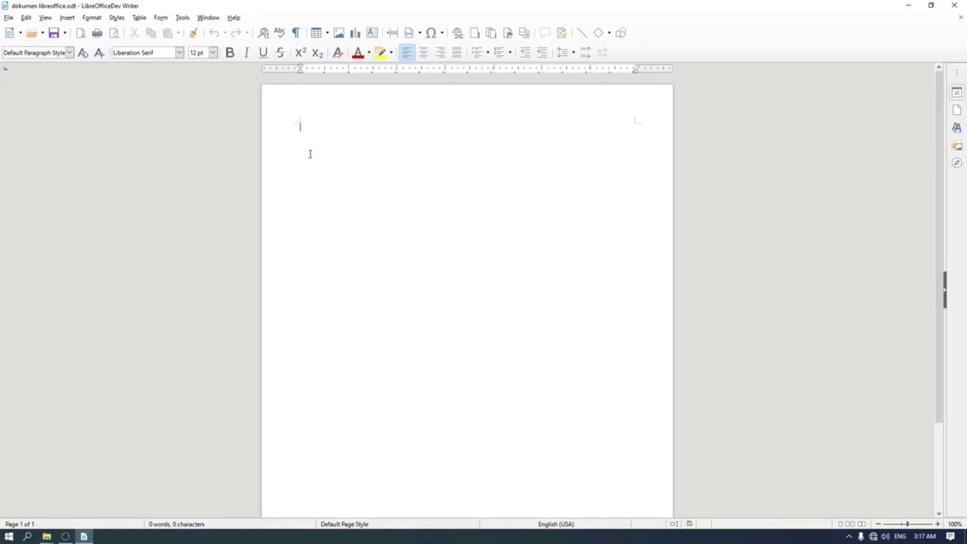
Step: In Save As, pick the Word 2007-365 file type and append 'docx' to the file name
click(10, 18)
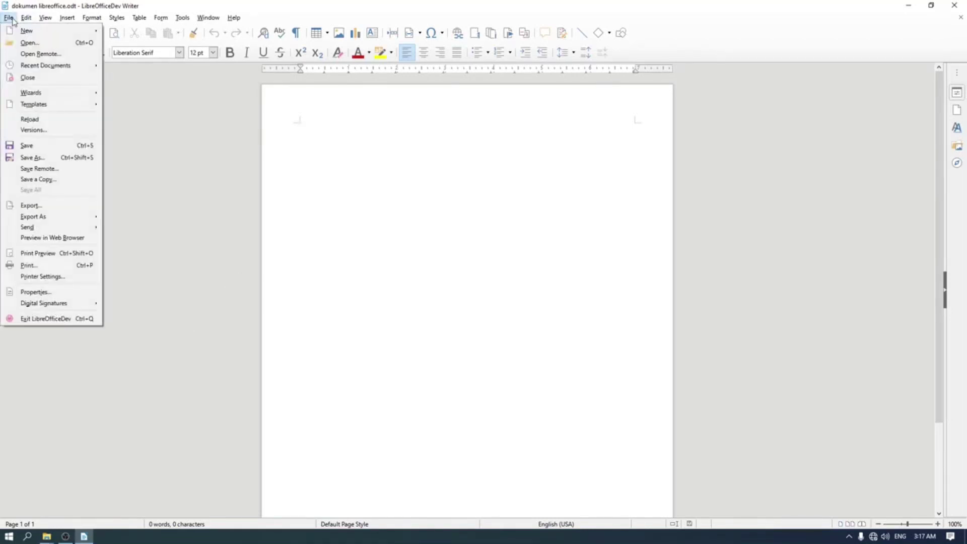
click(46, 158)
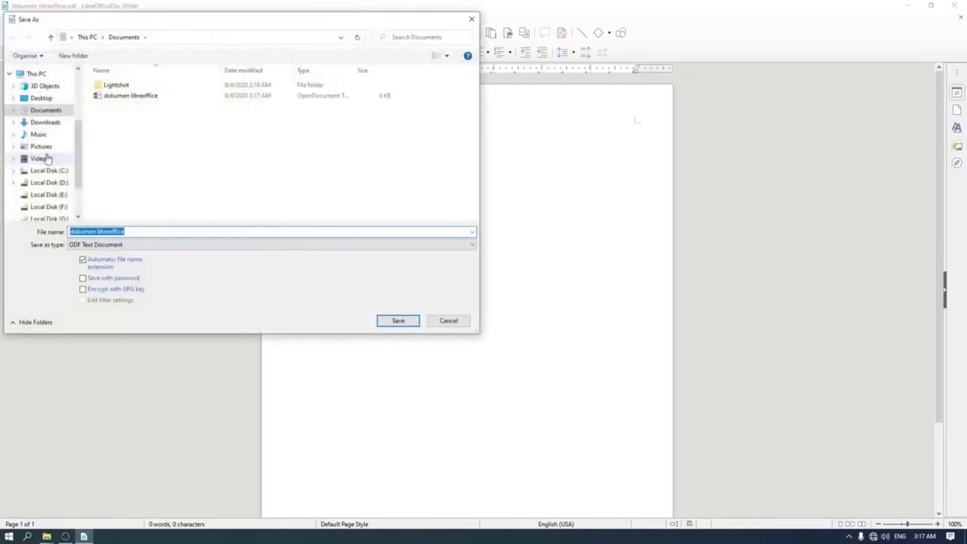
click(140, 245)
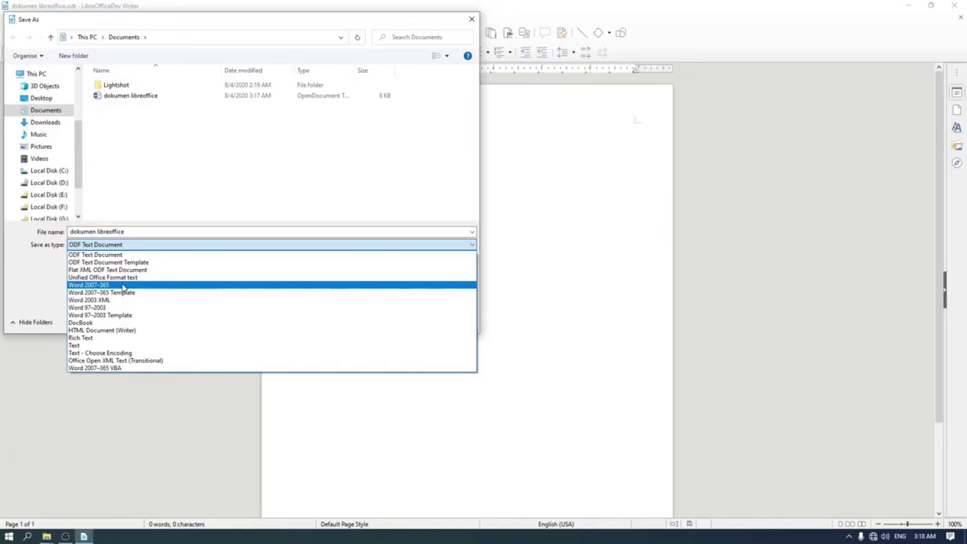
click(123, 286)
click(142, 233)
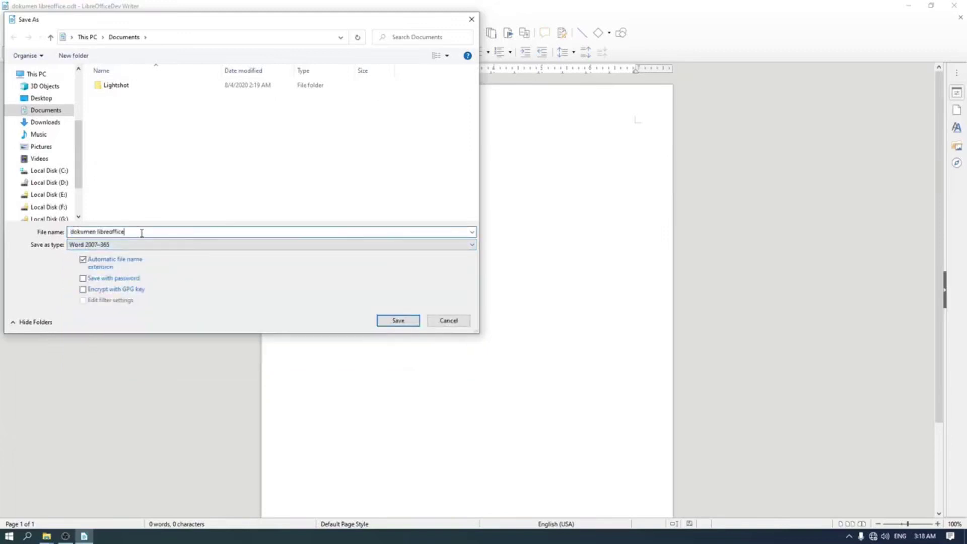
text(docx)
Step: Submit the Word 2007-365 save so the format confirmation prompt appears
key(Return)
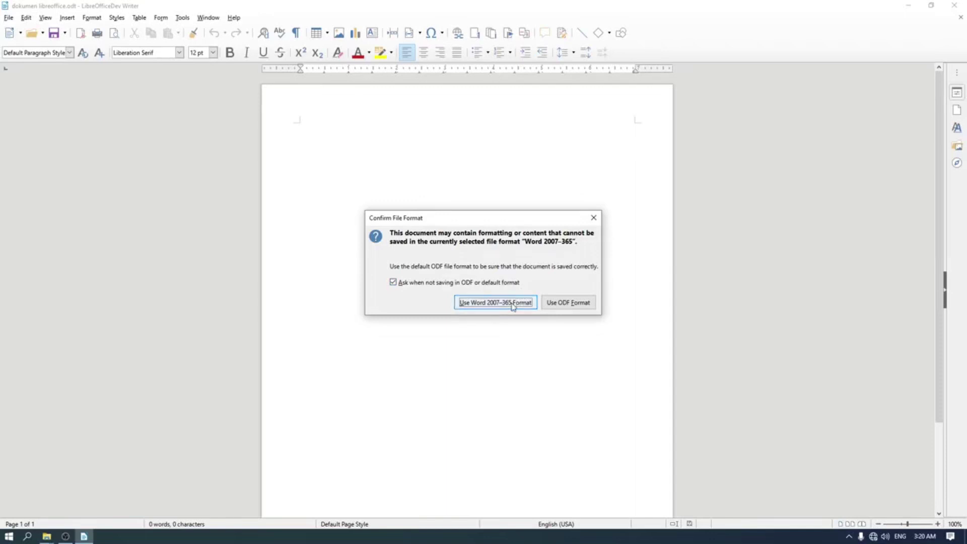
Step: Confirm the Word 2007-365 format, saving the file as 'dokumen libreoffice.docx.docx'
click(512, 303)
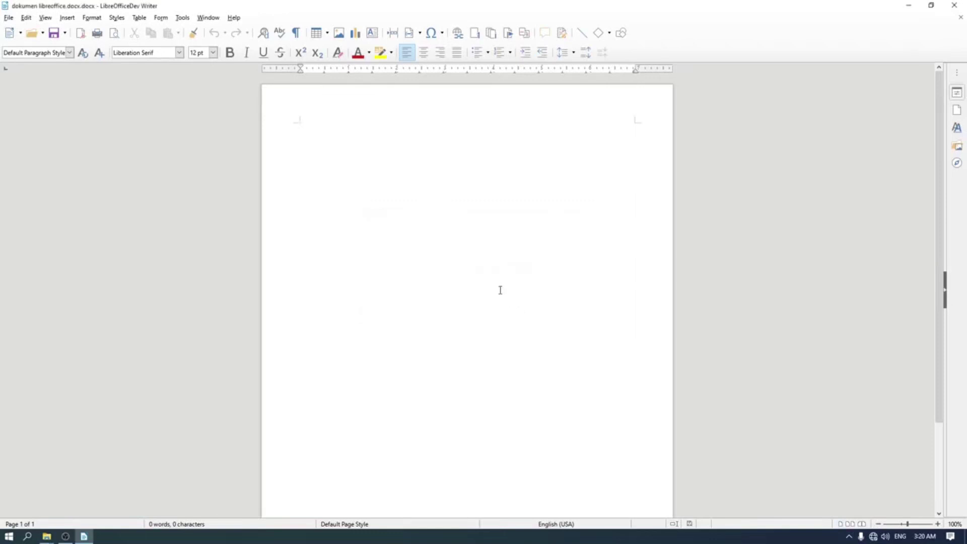